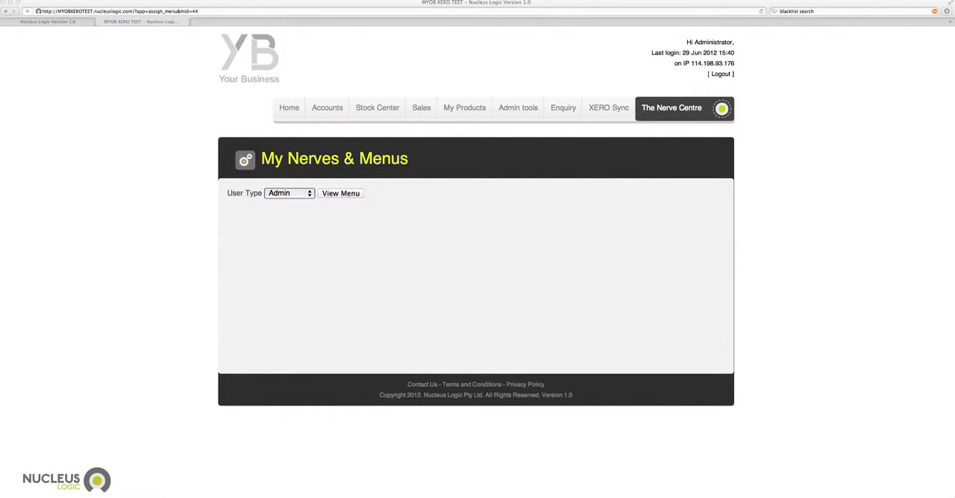
View the Home page, the Admin user type's menu list in My Nerves & Menus, and the XERO Sync page.
click(290, 110)
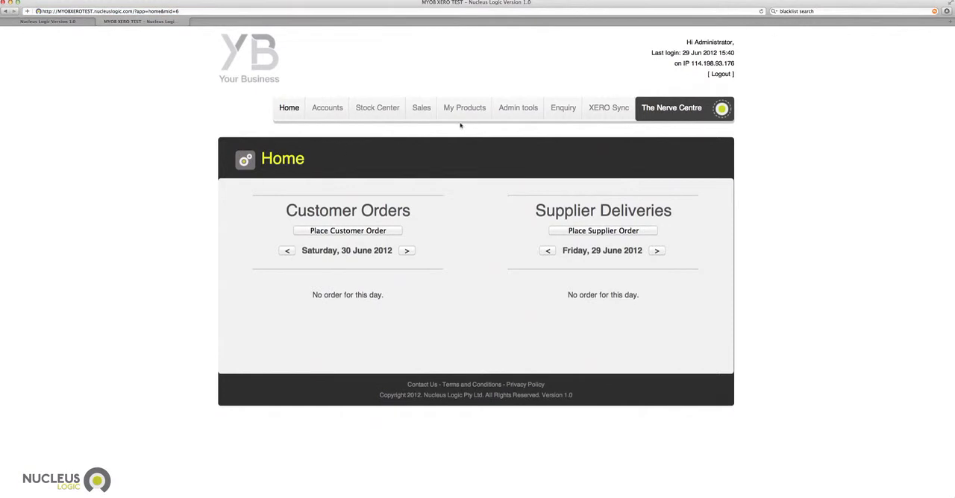
mouse_move(518, 110)
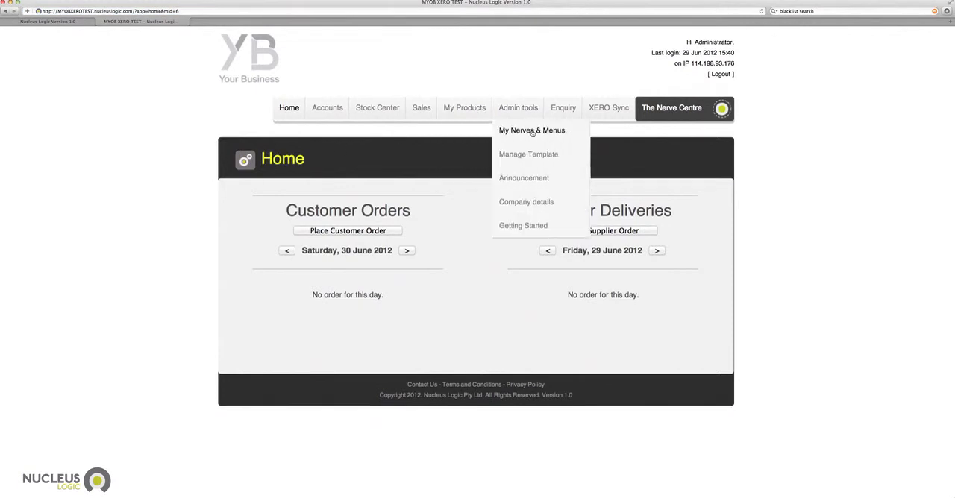
click(532, 131)
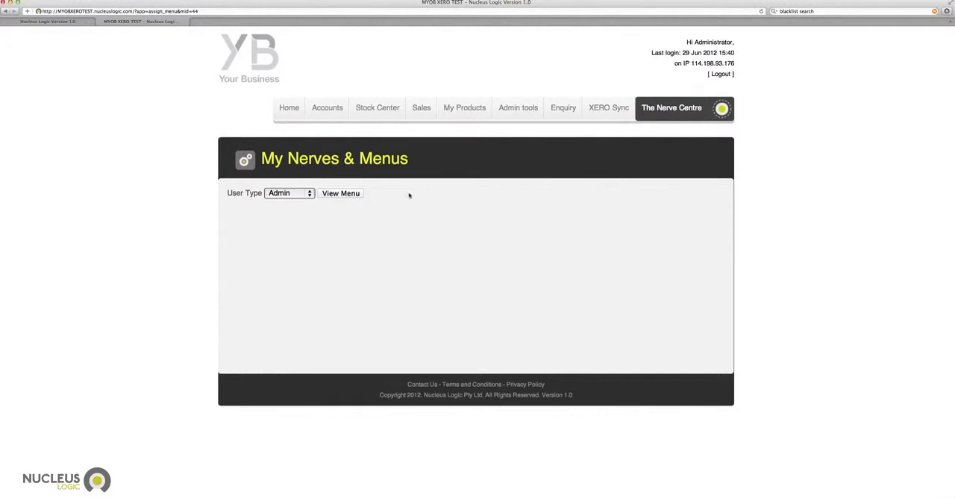
click(311, 194)
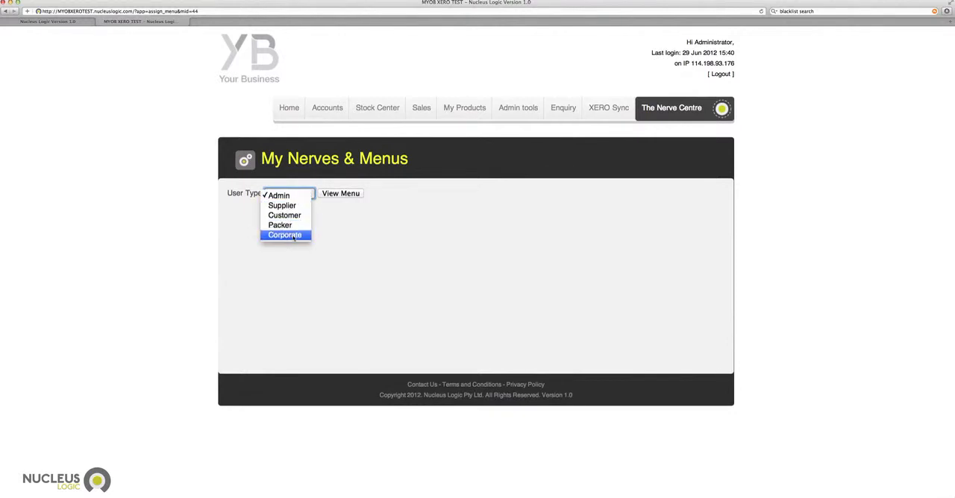
click(286, 196)
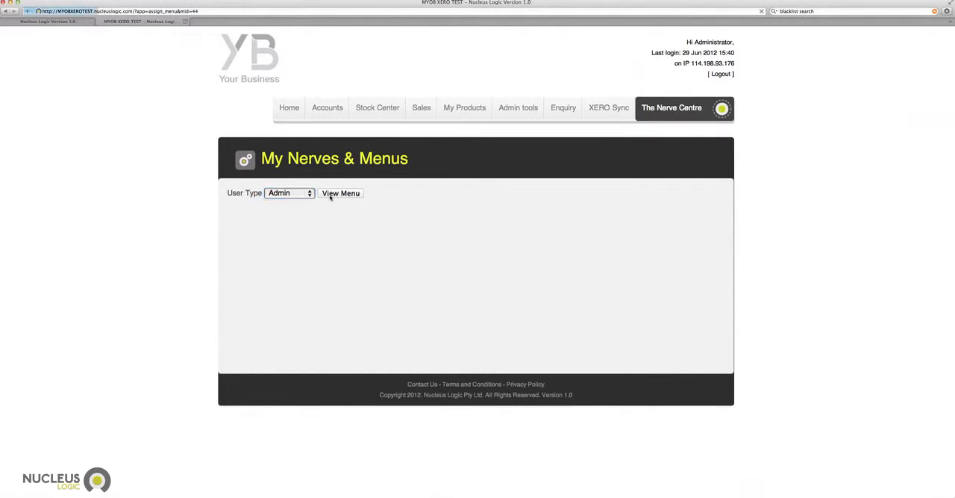
click(330, 194)
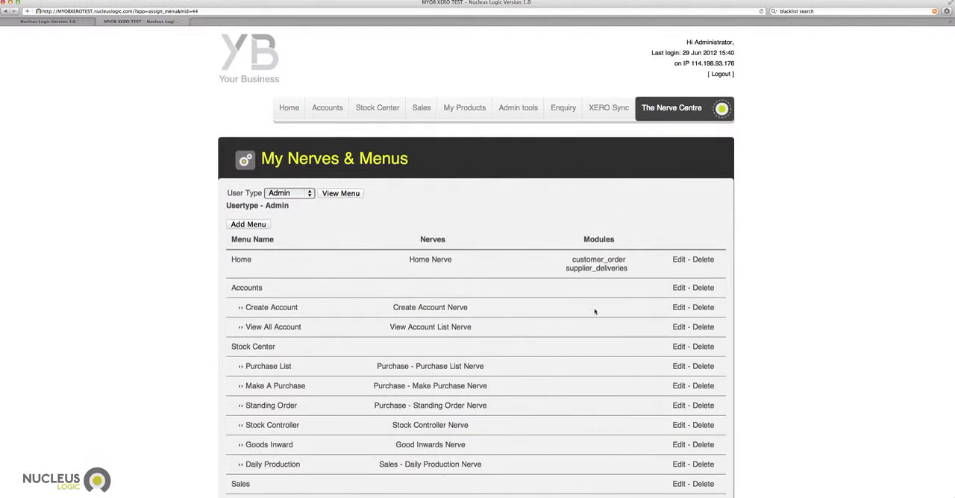
scroll(576, 307, down, 3)
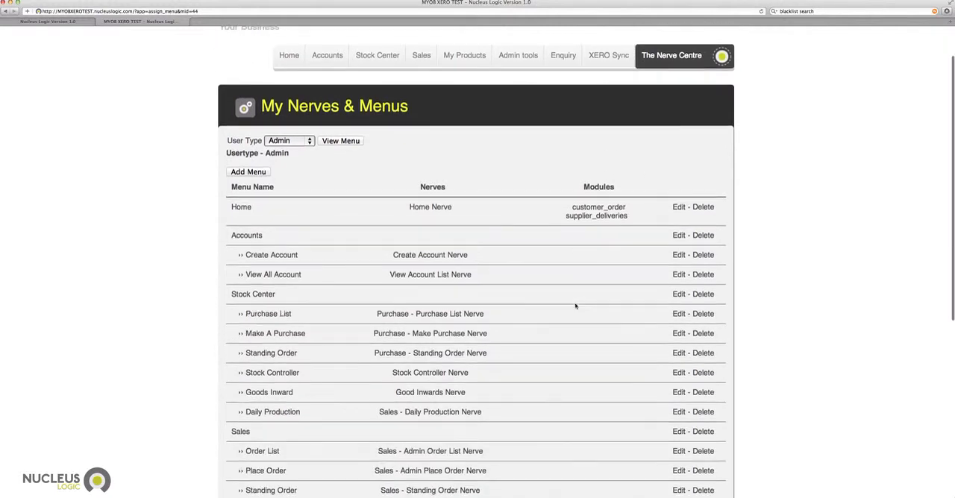
scroll(575, 305, up, 2)
scroll(575, 306, down, 1)
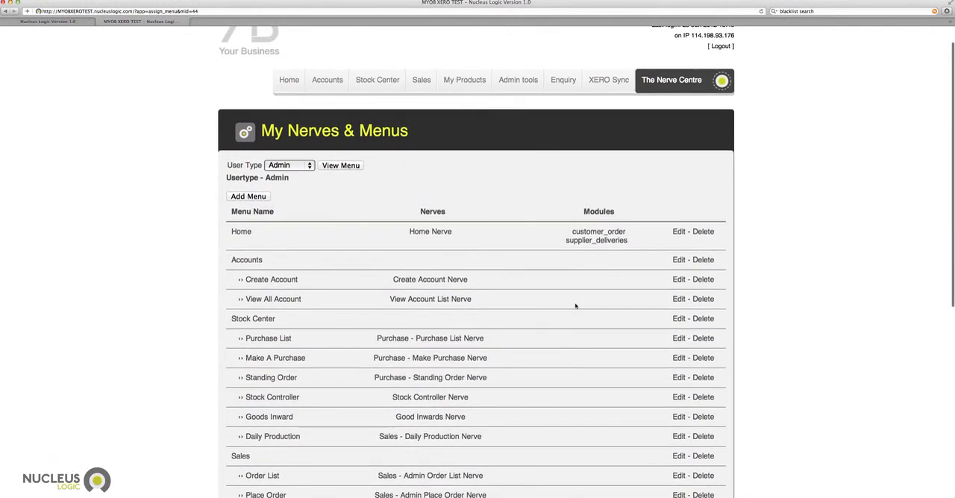
click(609, 83)
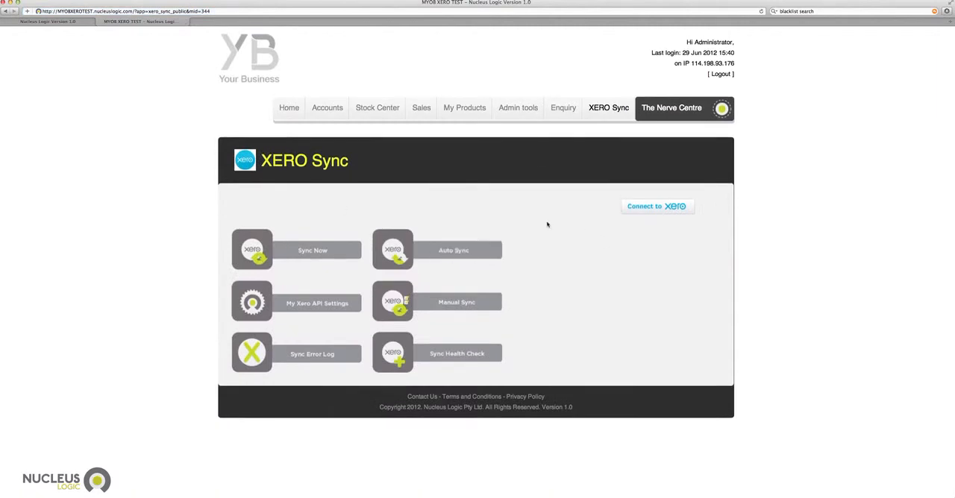
Open the XERO Sync entry for editing from the Admin menu list in My Nerves & Menus.
mouse_move(518, 108)
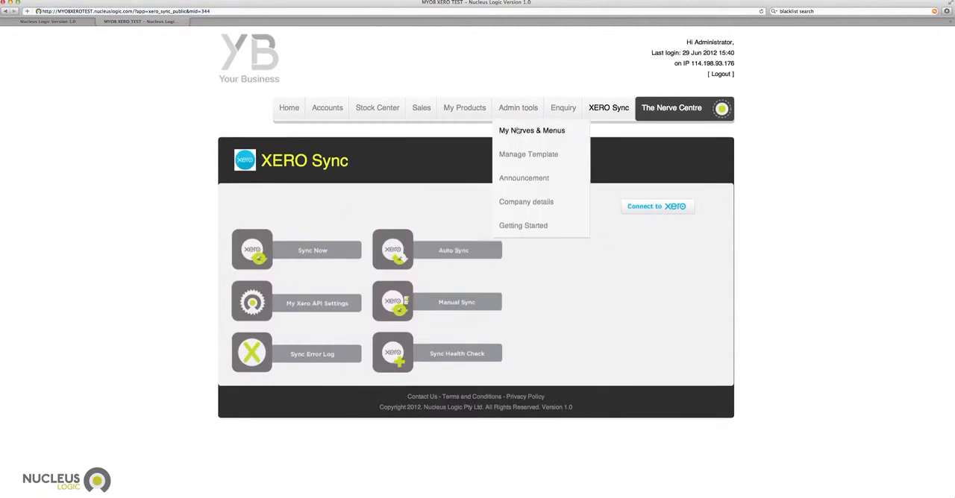
click(516, 130)
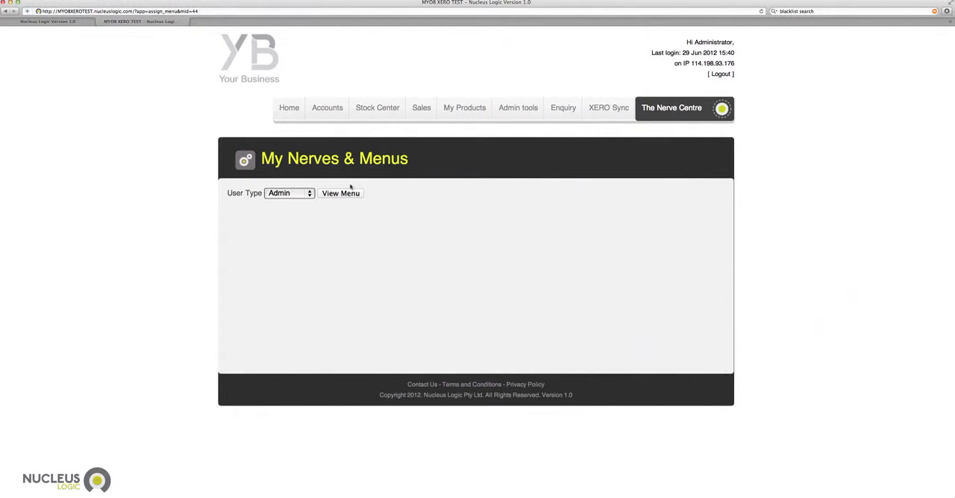
click(339, 193)
scroll(524, 265, down, 2)
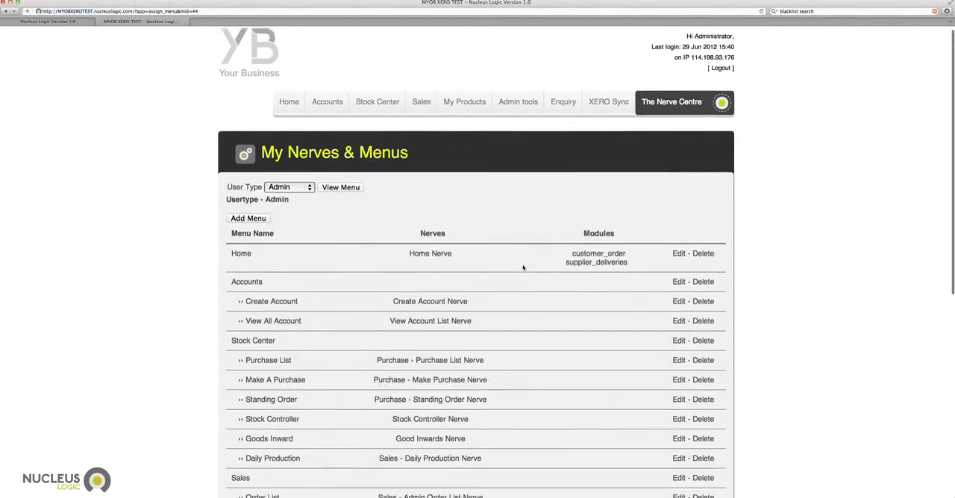
scroll(523, 267, down, 1)
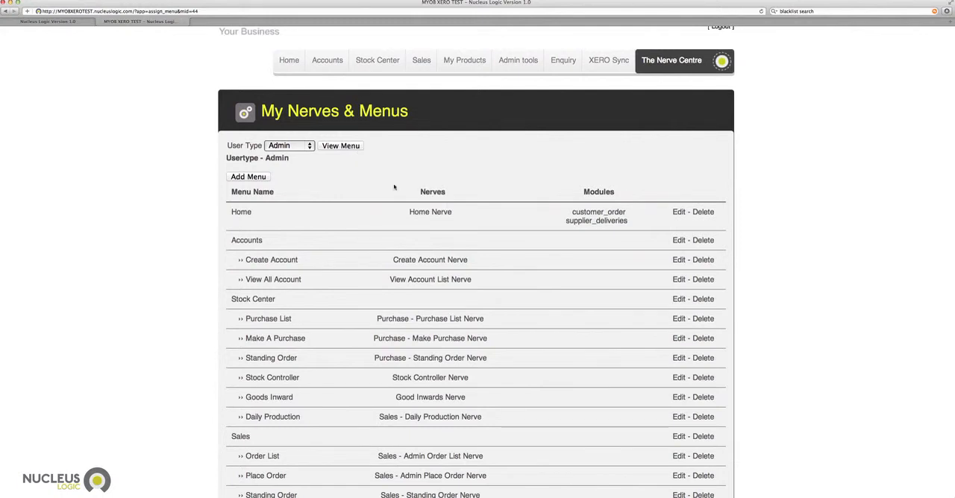
scroll(411, 256, down, 8)
scroll(411, 256, down, 3)
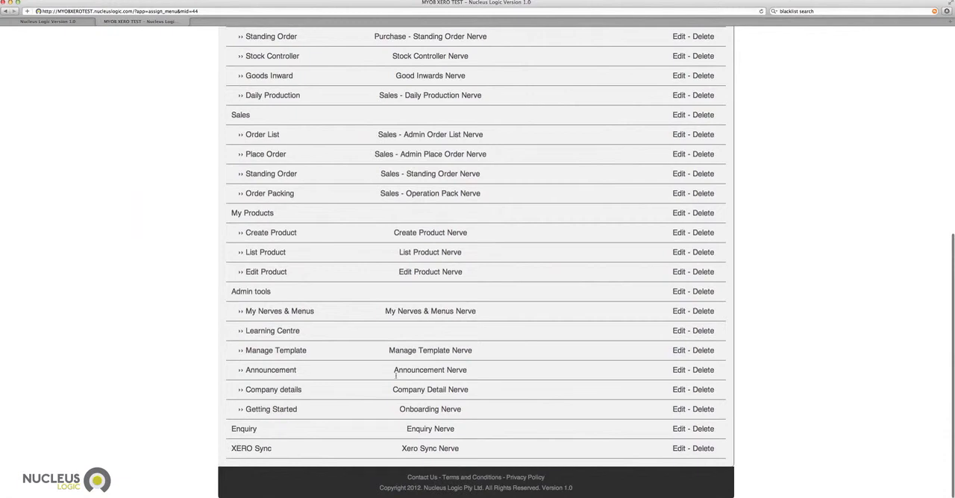
scroll(492, 156, up, 6)
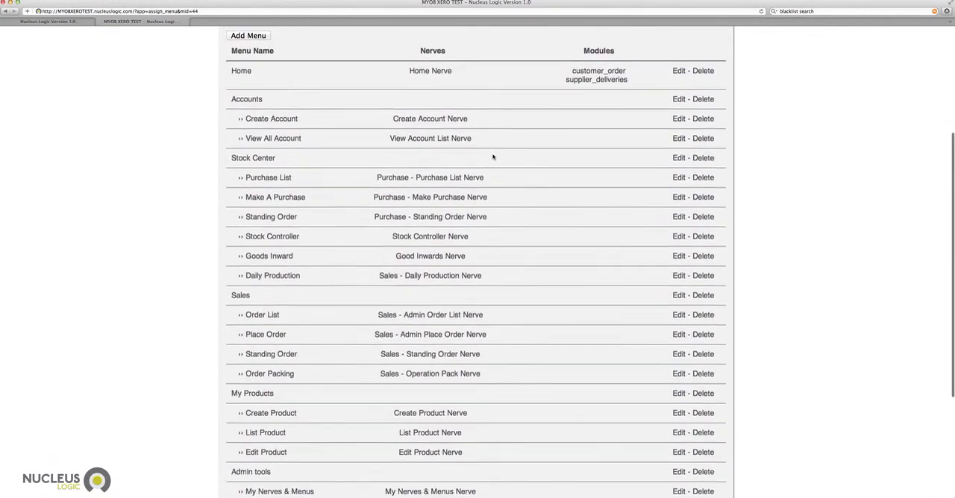
scroll(492, 156, up, 6)
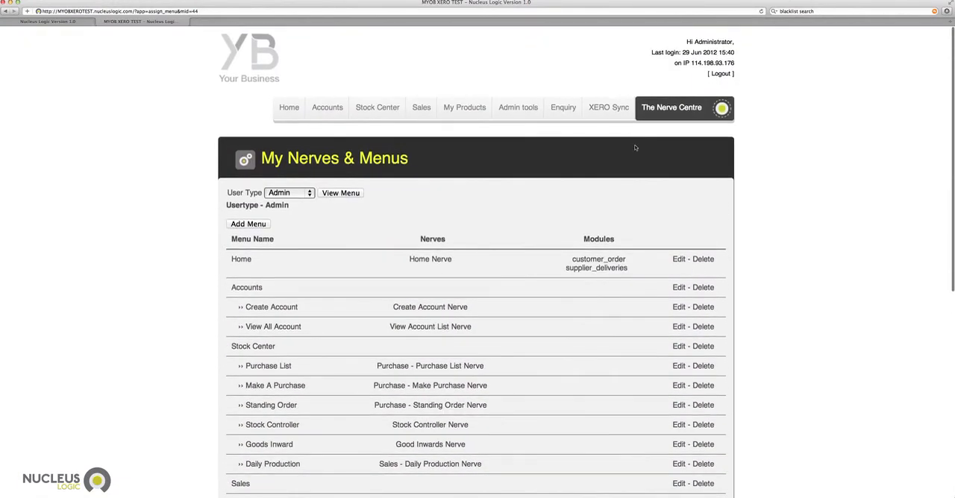
scroll(548, 209, down, 12)
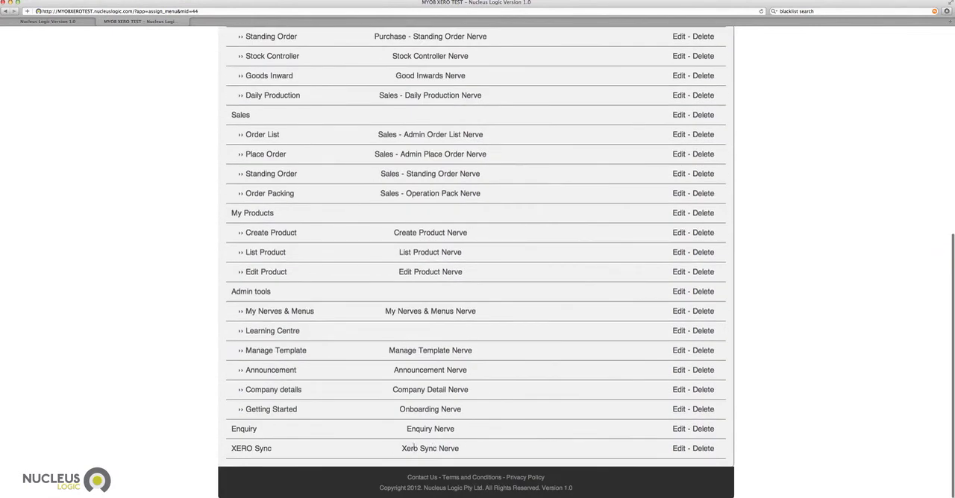
click(678, 449)
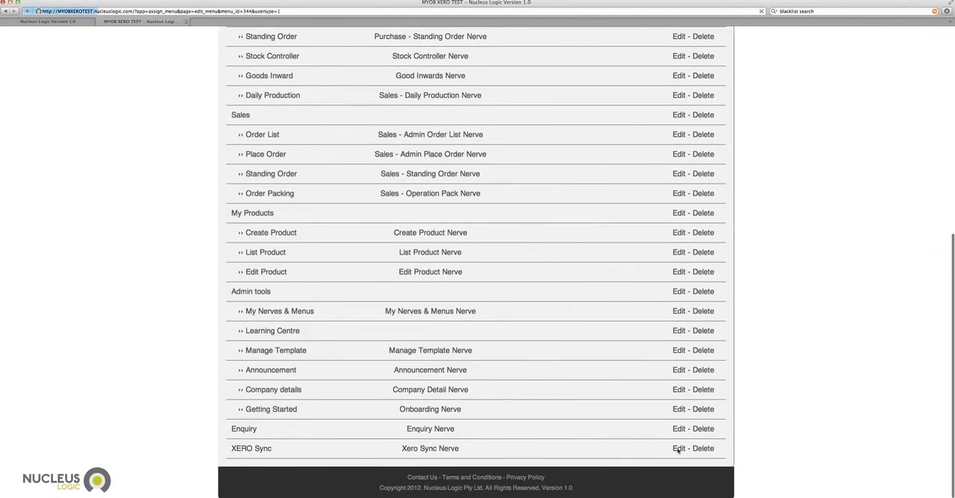
Rename the menu as XERO SYNC NOW, keeping Xero Sync Nerve as its assigned nerve.
scroll(539, 387, down, 2)
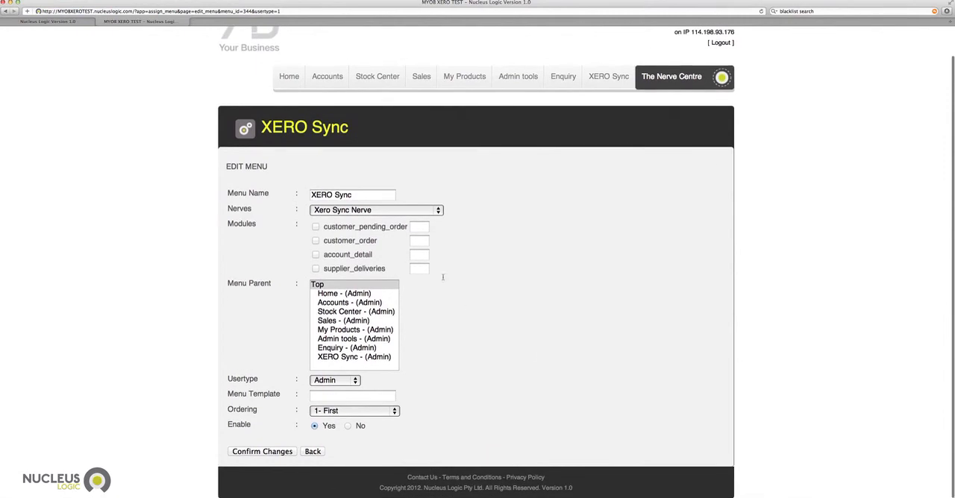
click(359, 195)
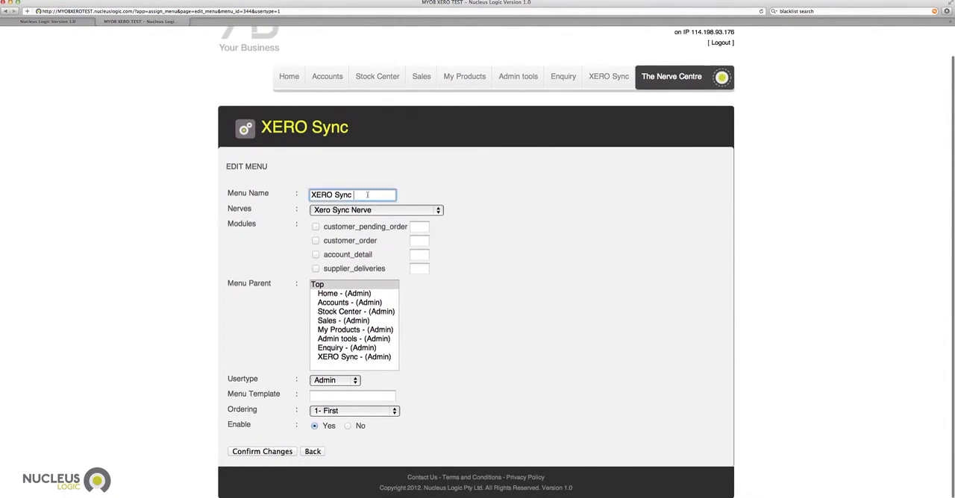
double_click(351, 195)
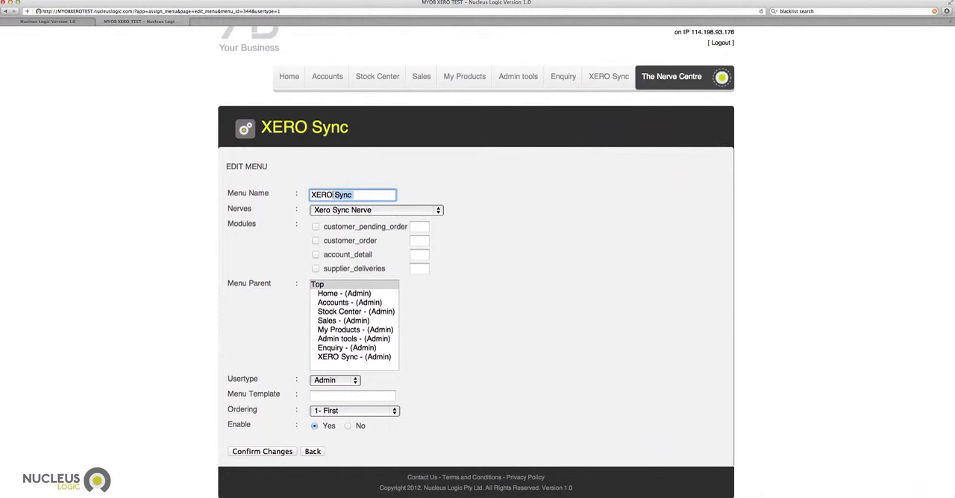
text(YNC NOW)
click(504, 202)
click(441, 212)
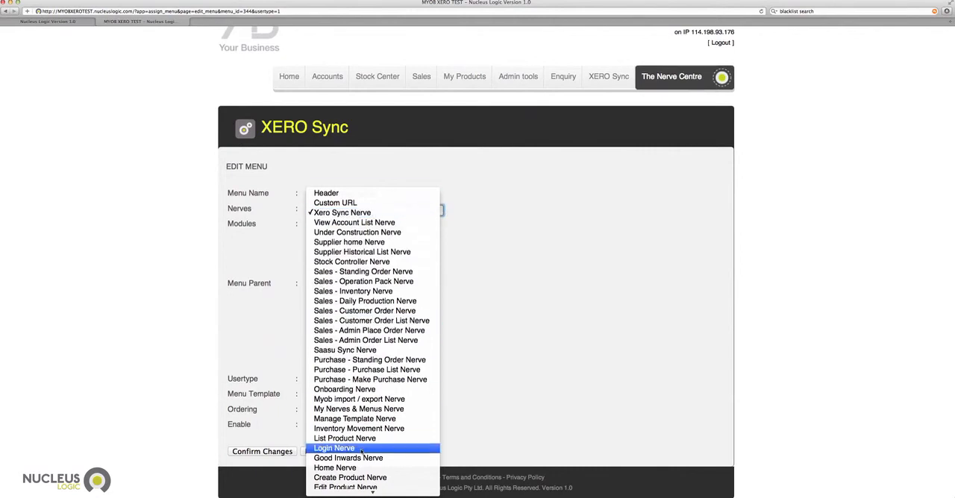
click(377, 214)
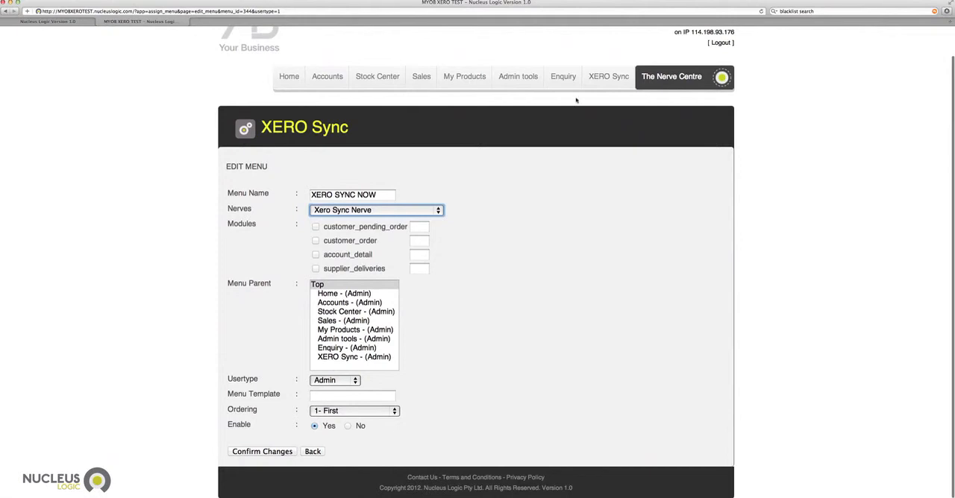
Set the menu's parent to Admin tools and its ordering to 8 - after Enquiry, and save the changes.
click(345, 339)
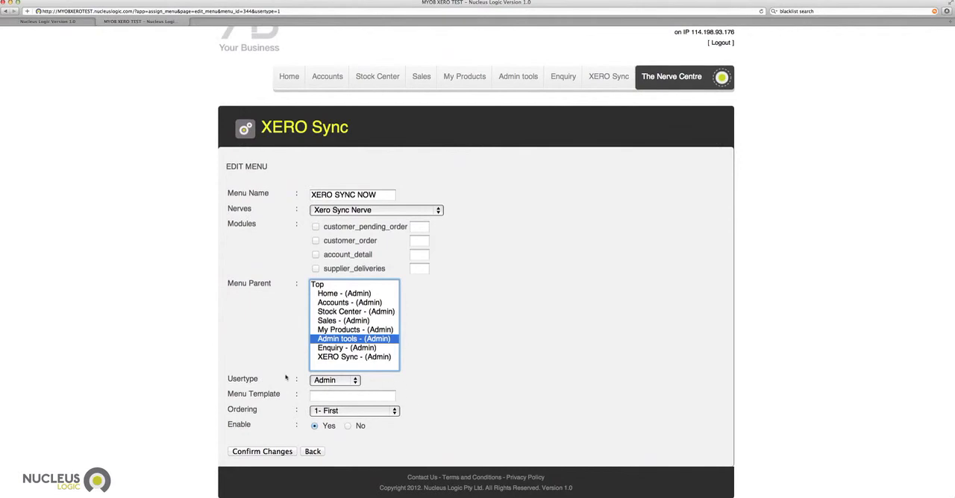
click(348, 411)
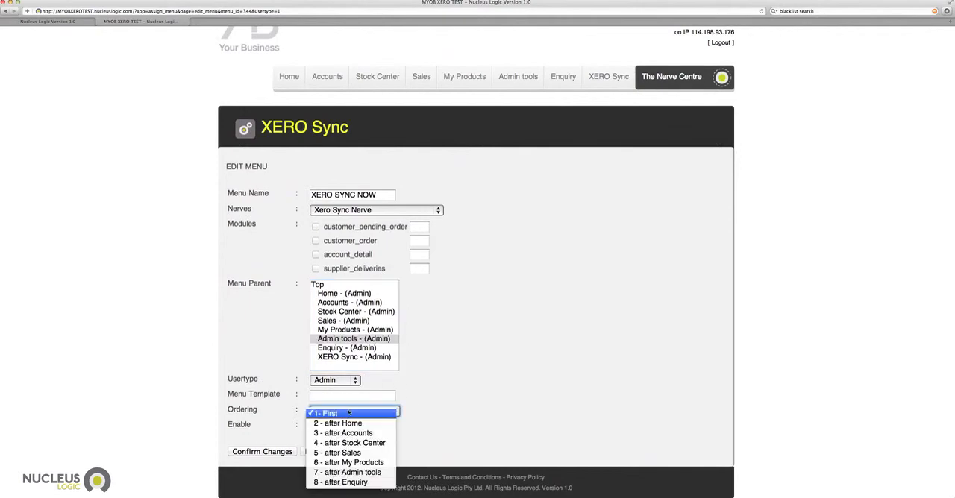
click(341, 482)
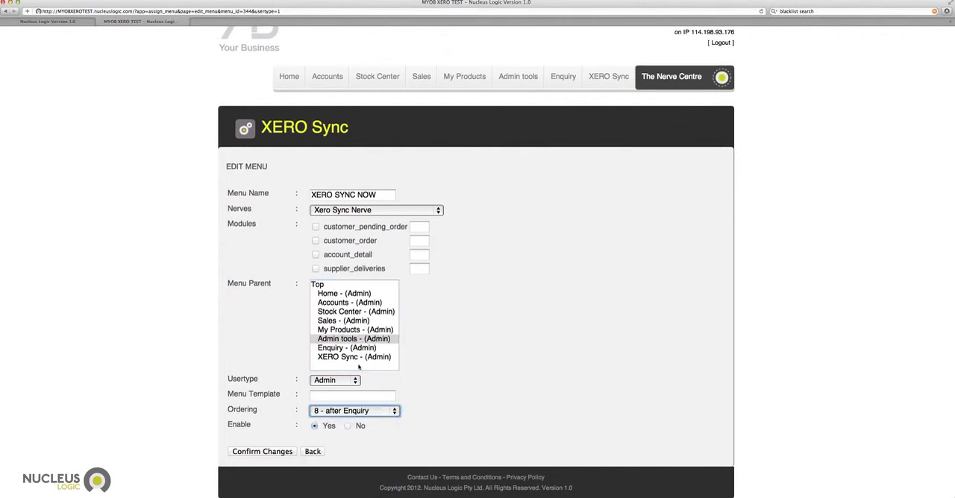
click(254, 453)
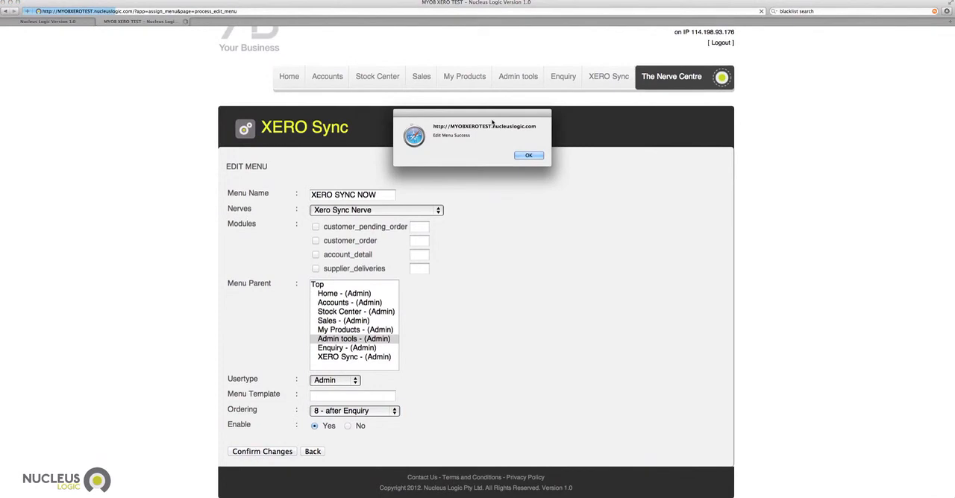
drag(491, 117, 492, 145)
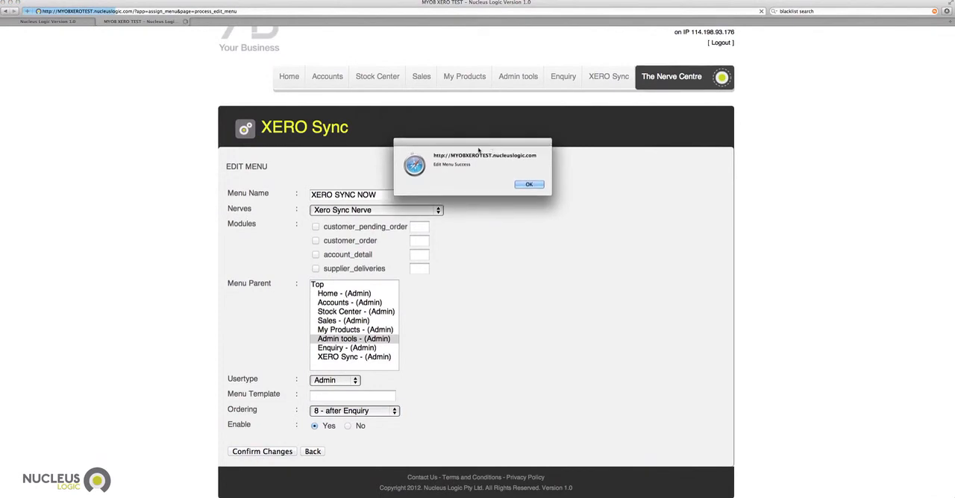
click(528, 185)
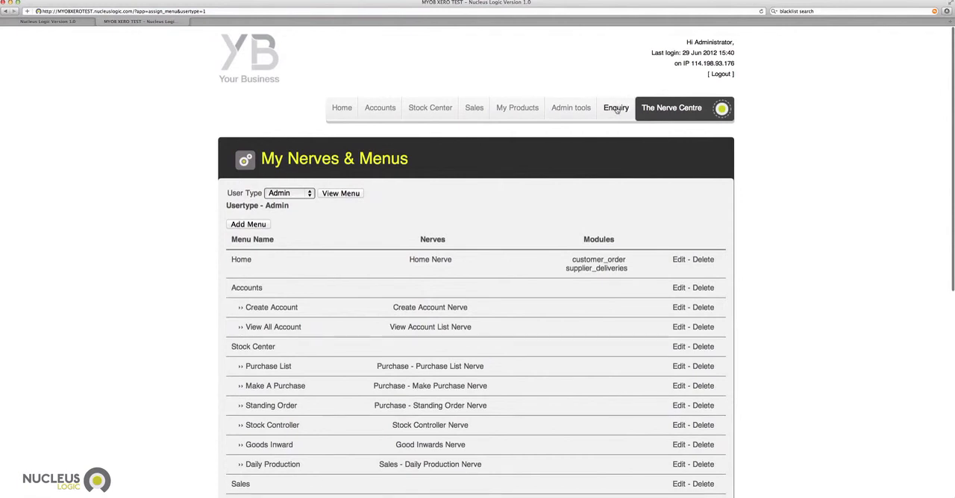
View the XERO SYNC NOW page under Admin tools and return to the Home page.
mouse_move(591, 109)
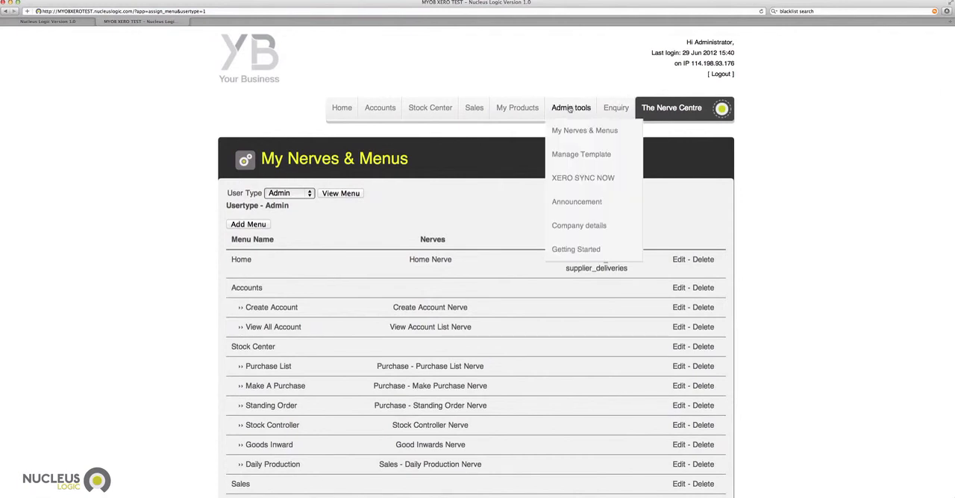
click(608, 180)
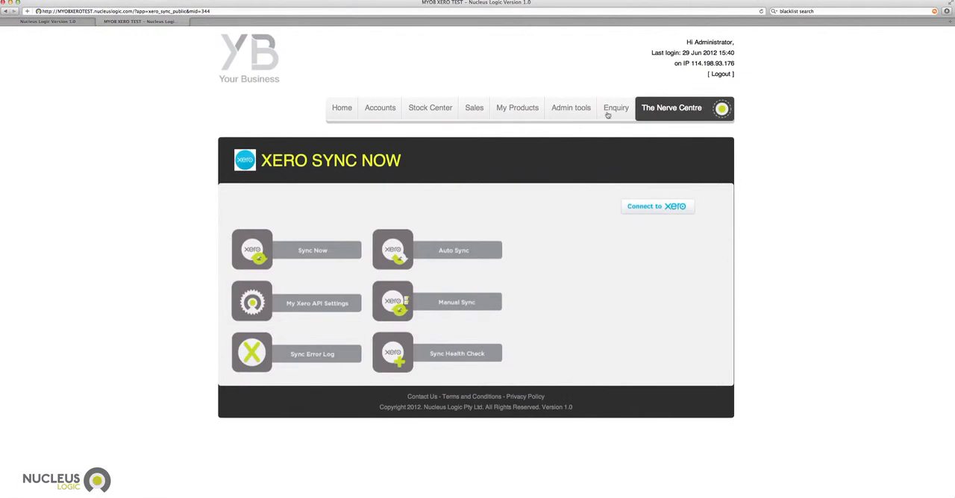
click(342, 107)
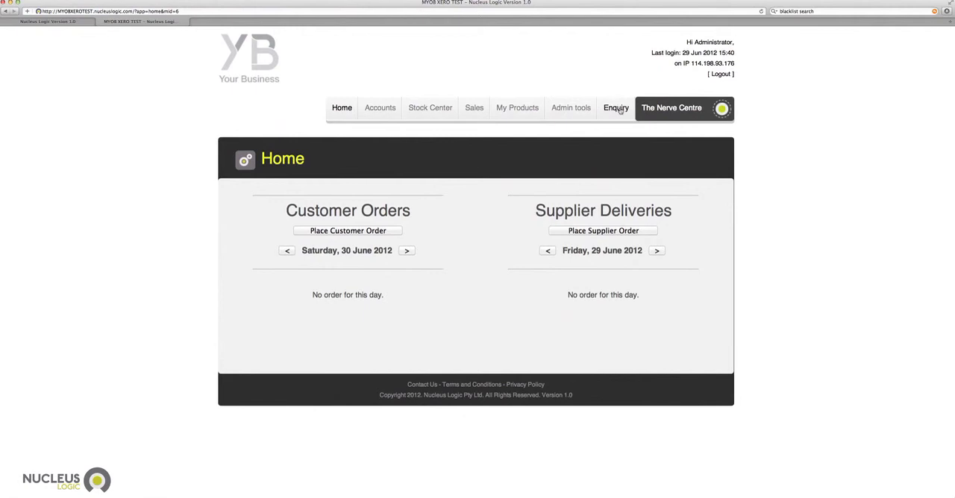
Open the Home entry for editing from the Admin menu list in My Nerves & Menus.
click(562, 131)
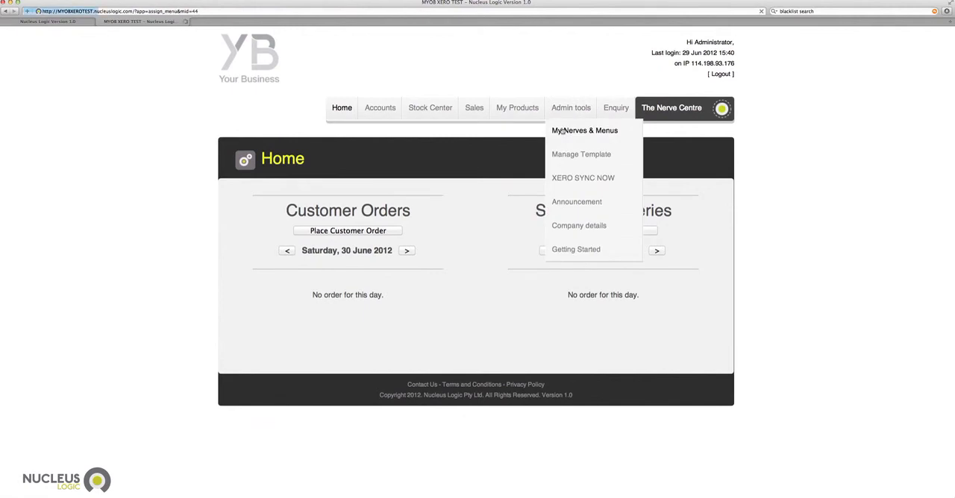
click(346, 193)
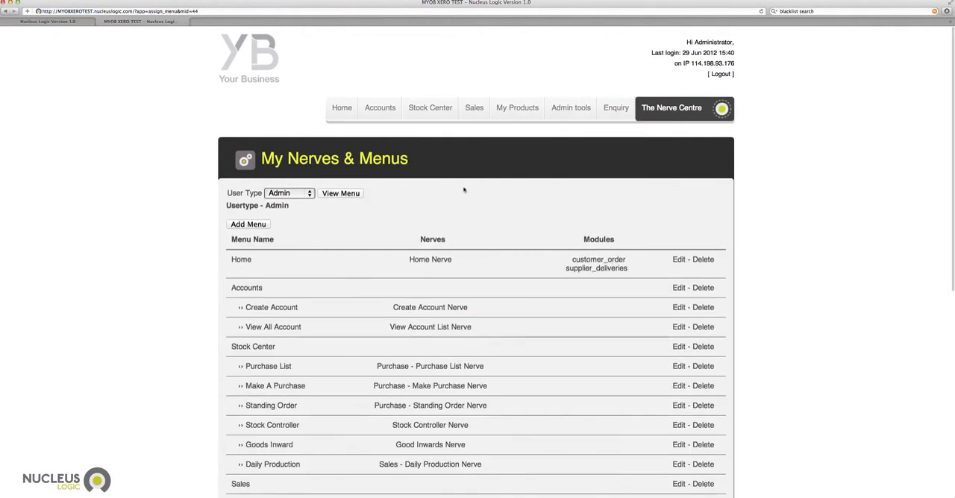
scroll(502, 207, down, 2)
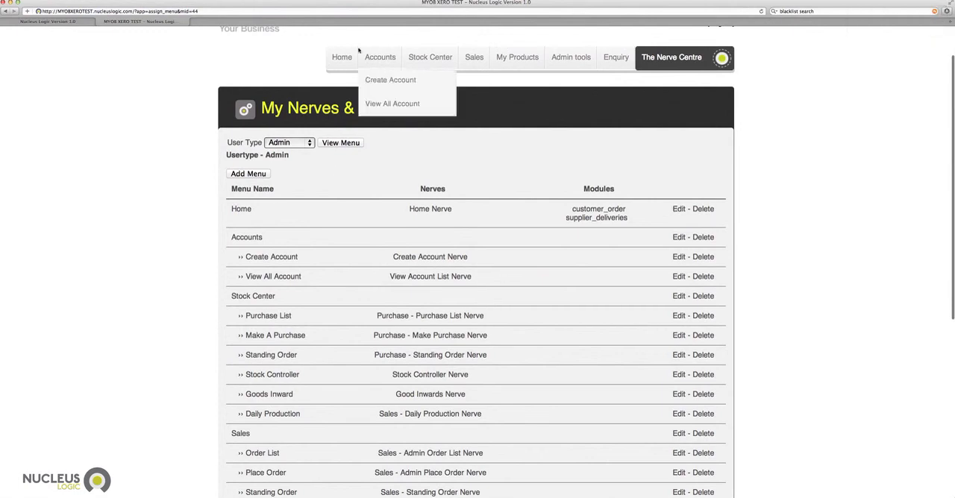
click(677, 210)
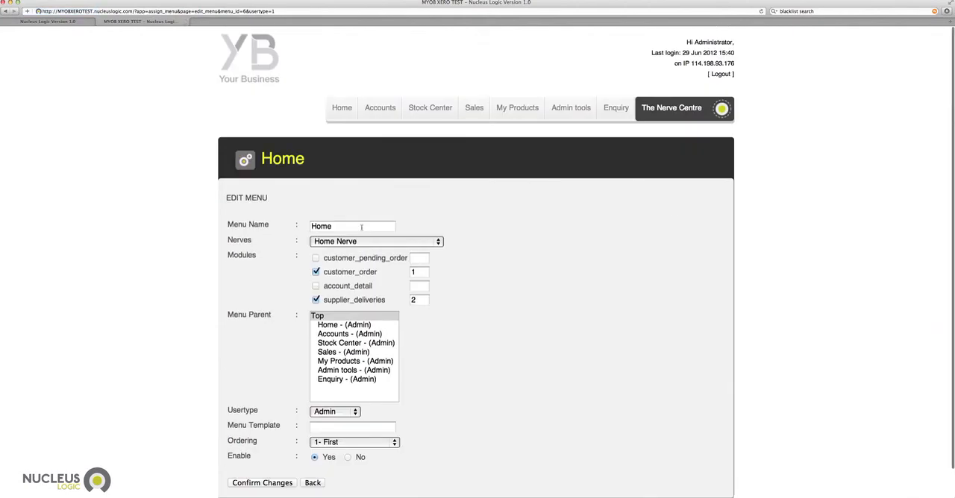
Rename the Home menu as MY HOME and save the changes.
drag(361, 226, 260, 229)
text(MY )
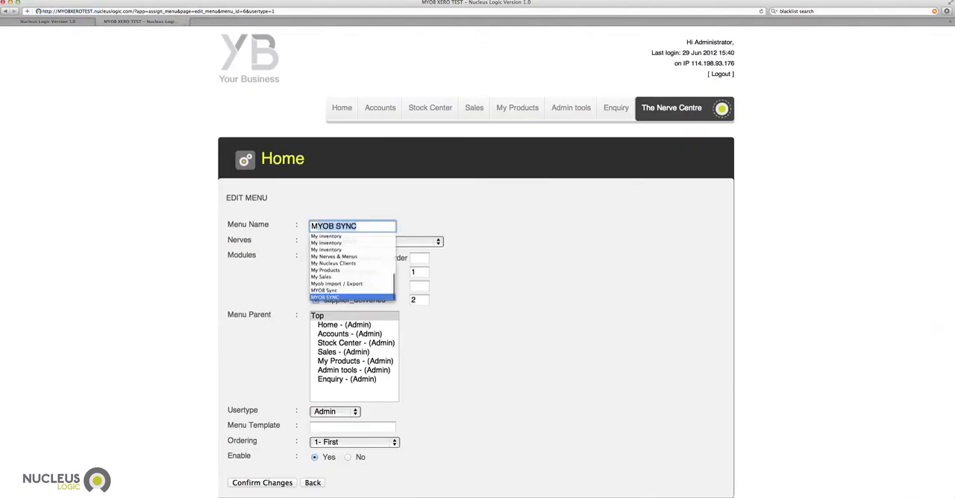
text(HOME)
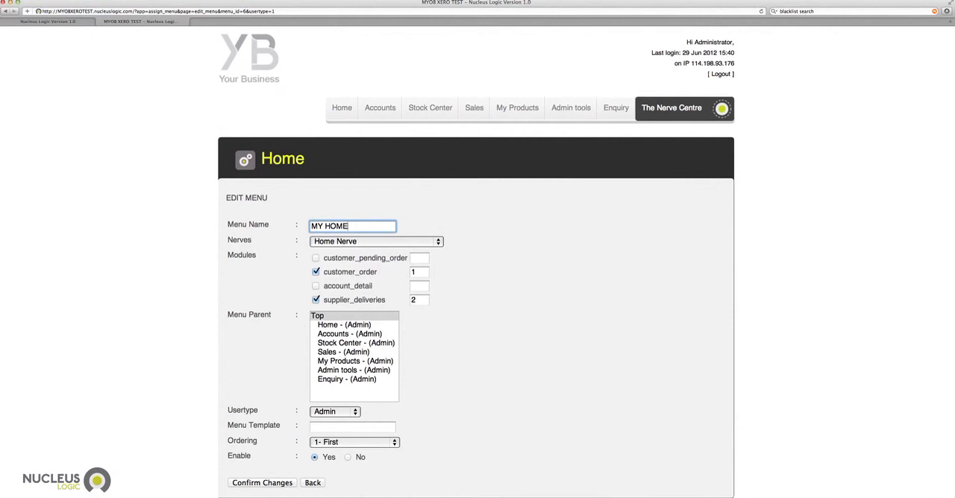
key(Return)
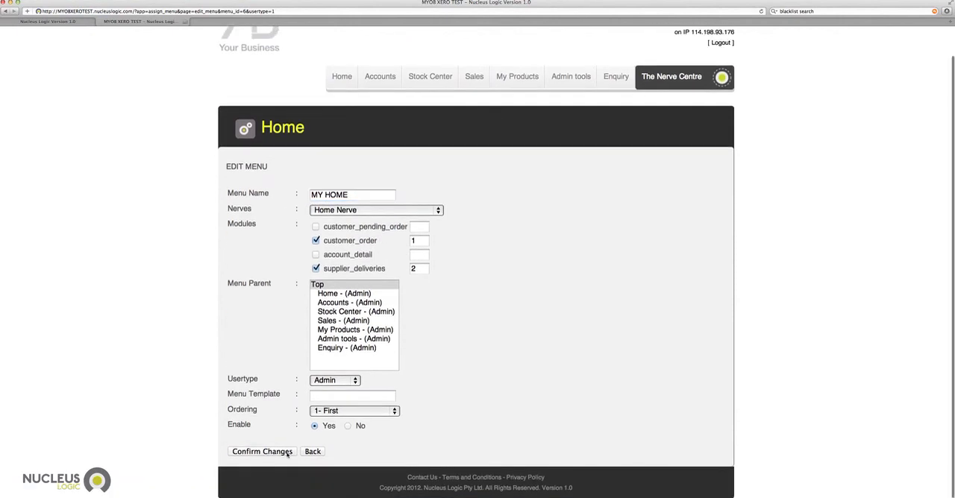
click(528, 155)
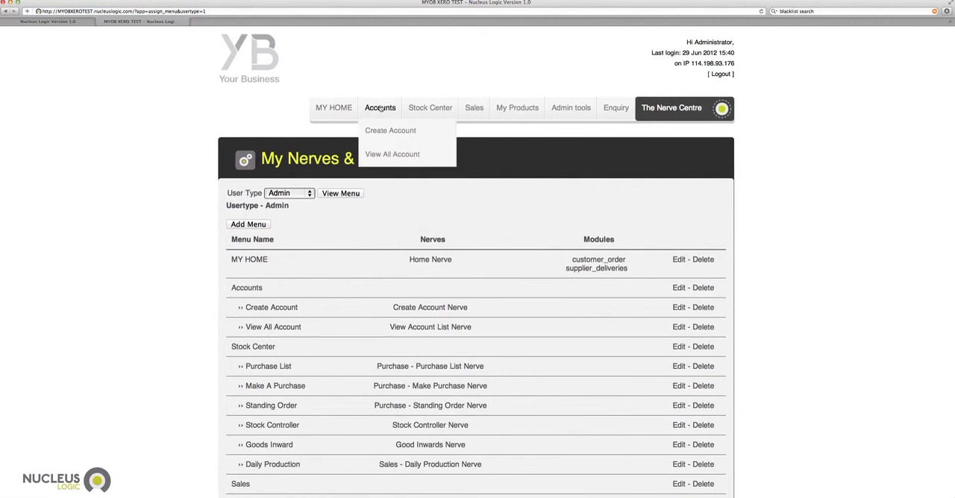
Start adding a new menu to the Admin user type's list in My Nerves & Menus.
click(580, 130)
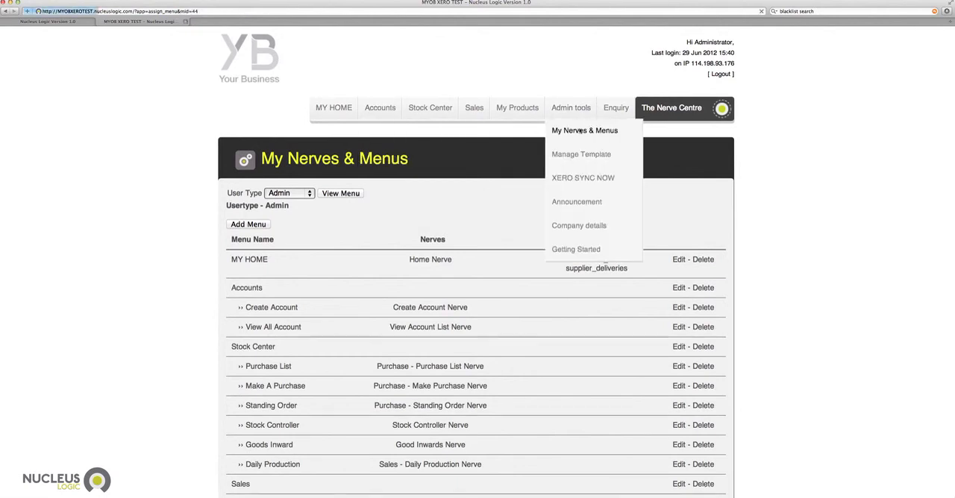
click(289, 193)
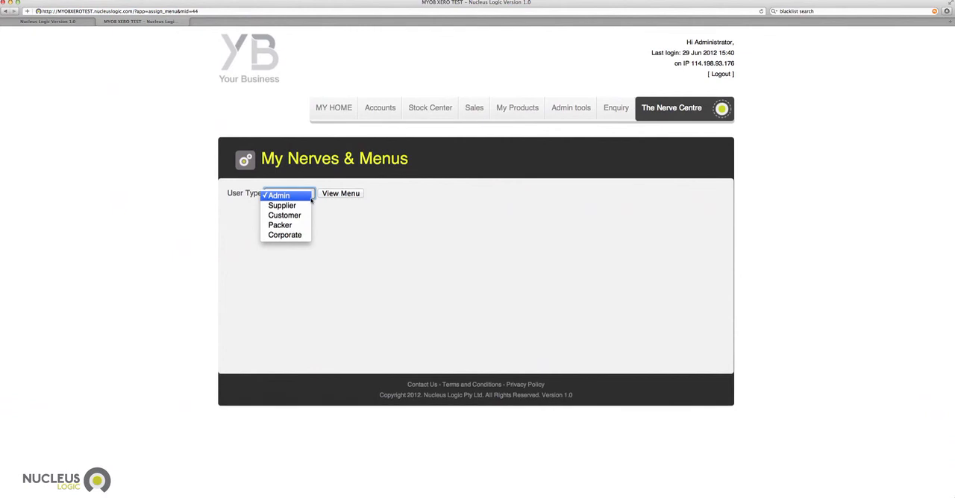
click(341, 198)
click(341, 194)
scroll(481, 246, down, 5)
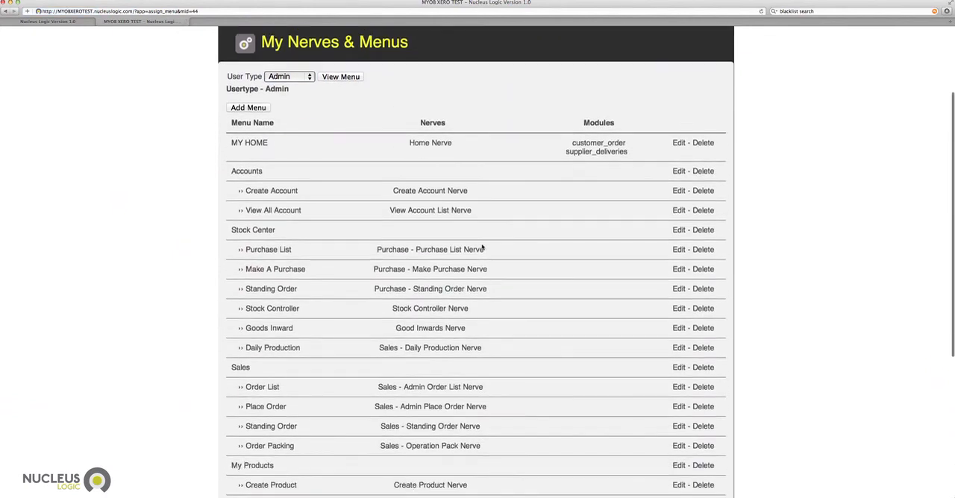
scroll(481, 247, up, 2)
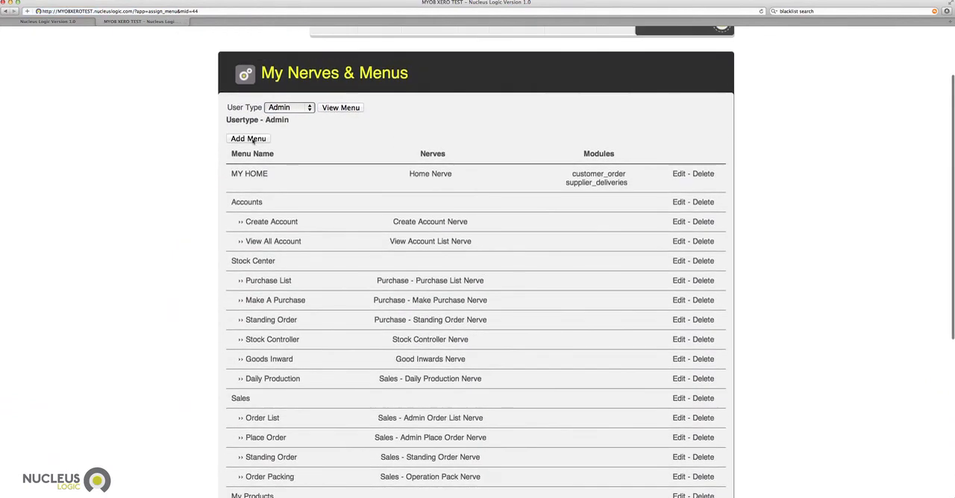
click(249, 140)
click(351, 224)
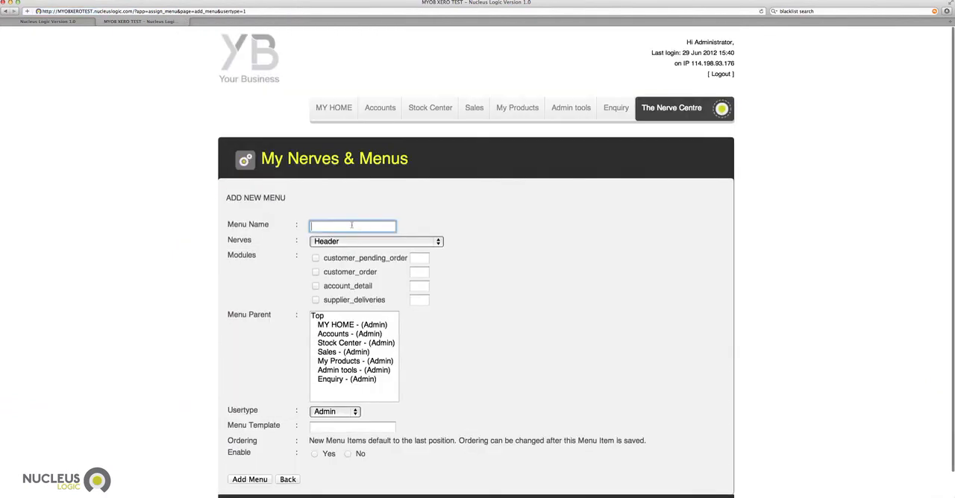
Assign the Good Inwards Nerve to the new menu.
click(369, 243)
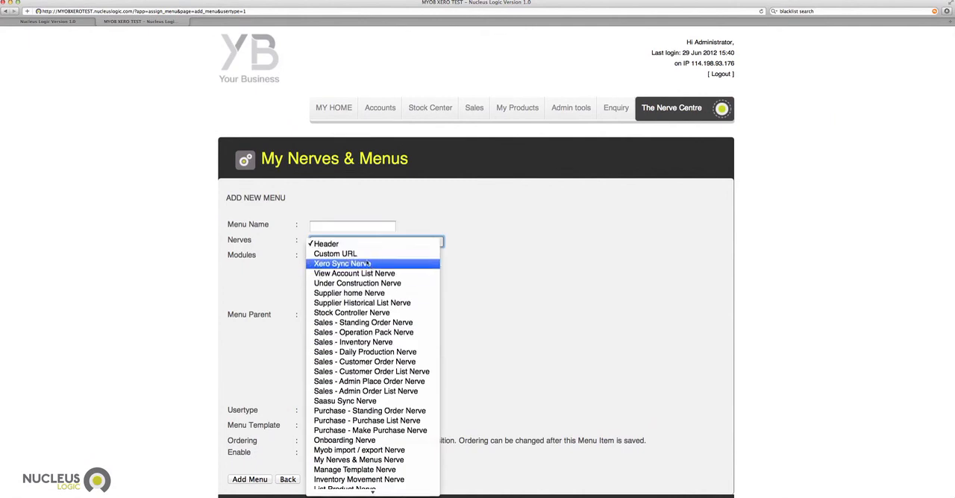
click(288, 231)
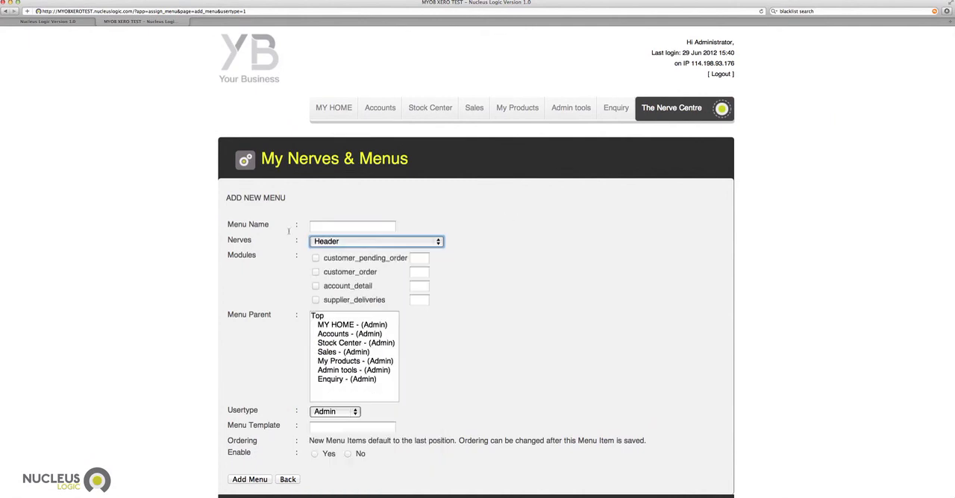
click(342, 243)
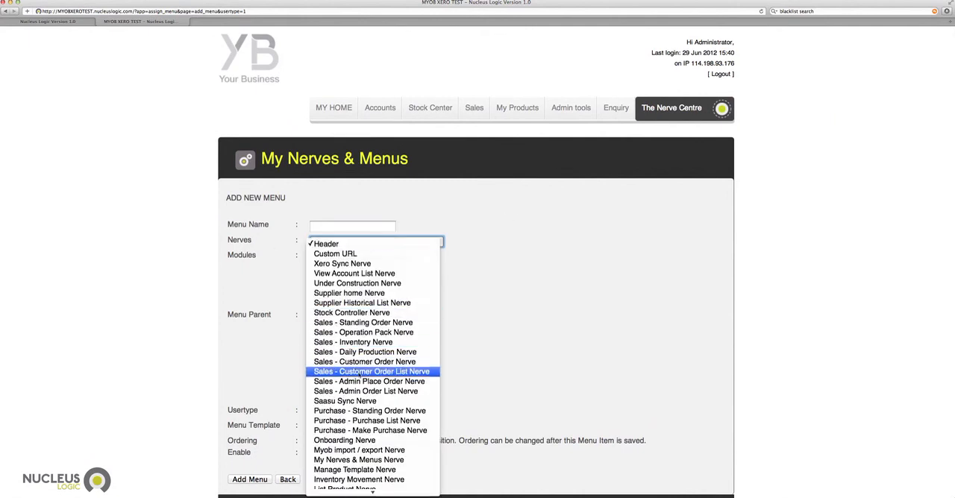
scroll(362, 376, down, 4)
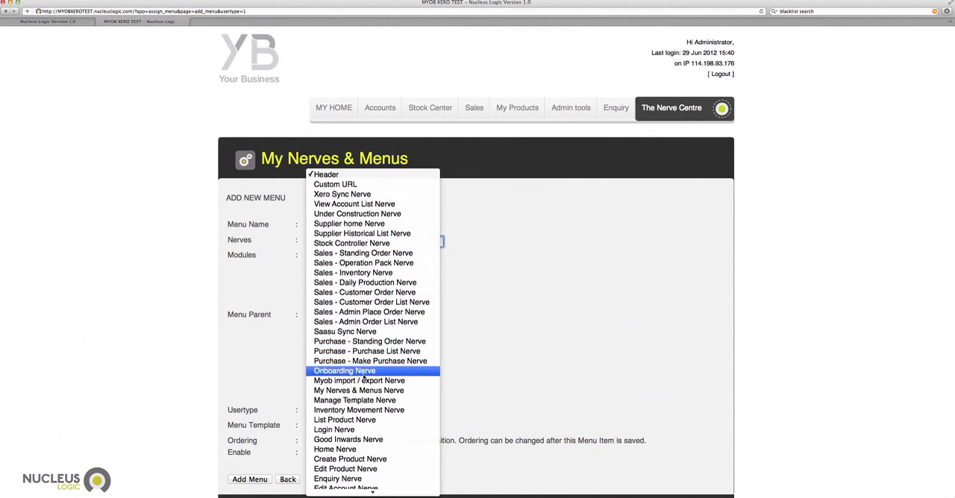
scroll(363, 378, down, 2)
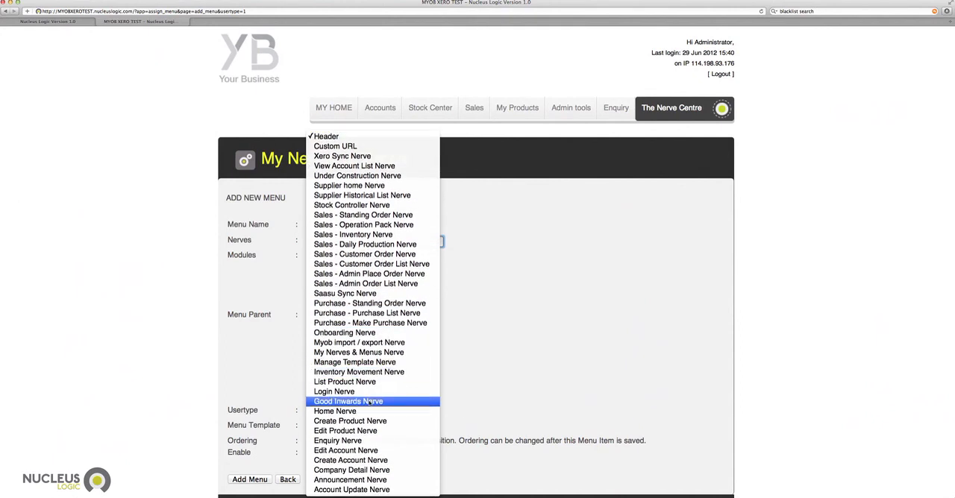
click(367, 401)
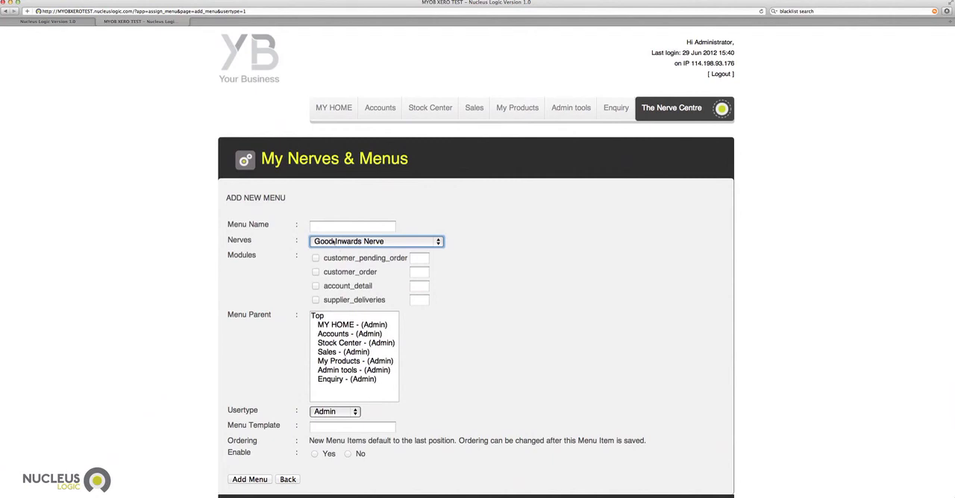
Name the new menu Goods inward 2.
click(331, 229)
text(Goods )
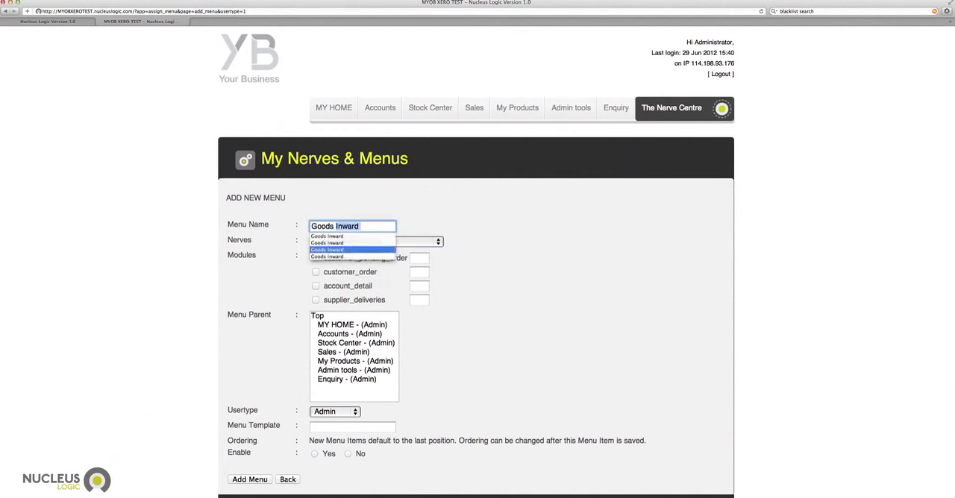
text(inward 2)
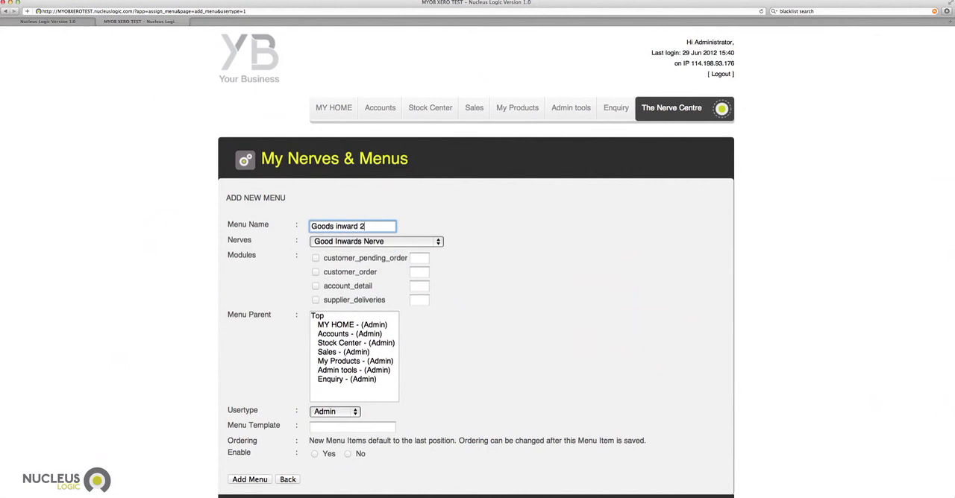
click(494, 219)
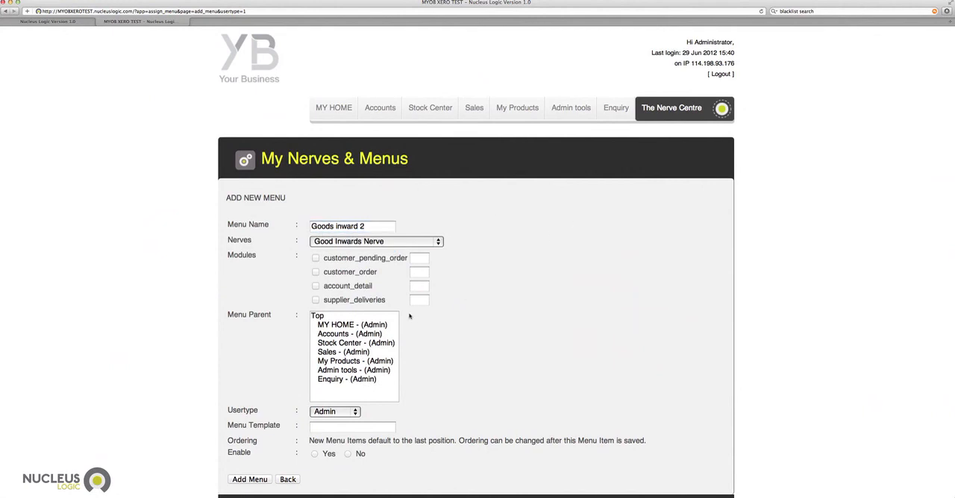
Set the menu's parent to Accounts, enable it, and add it to the Admin menus.
click(349, 334)
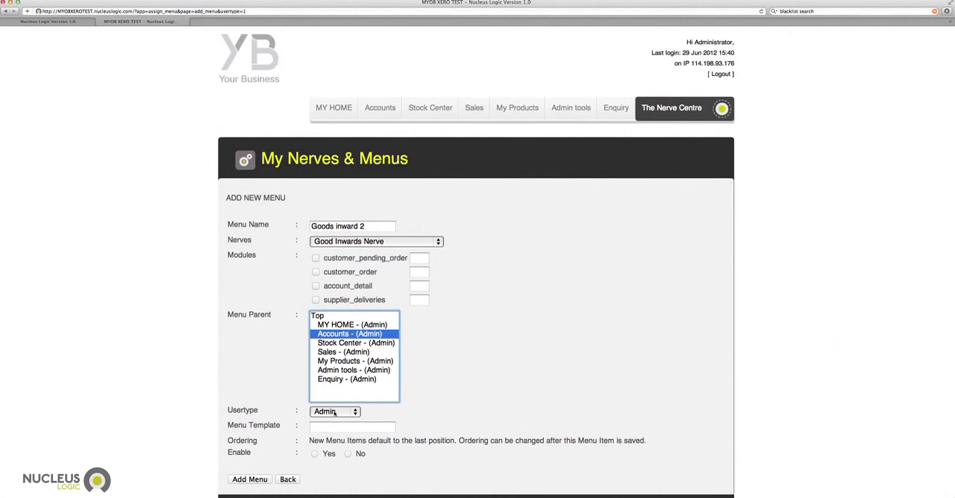
click(315, 454)
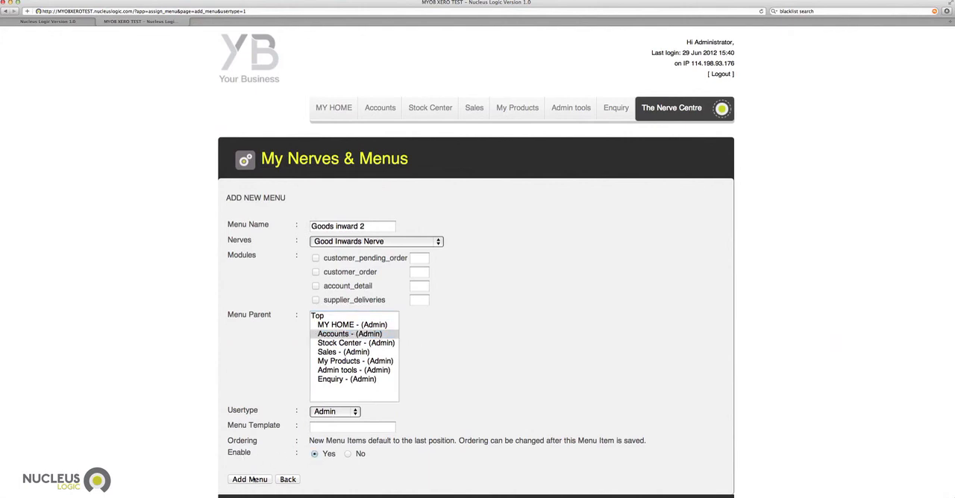
mouse_move(379, 110)
click(250, 480)
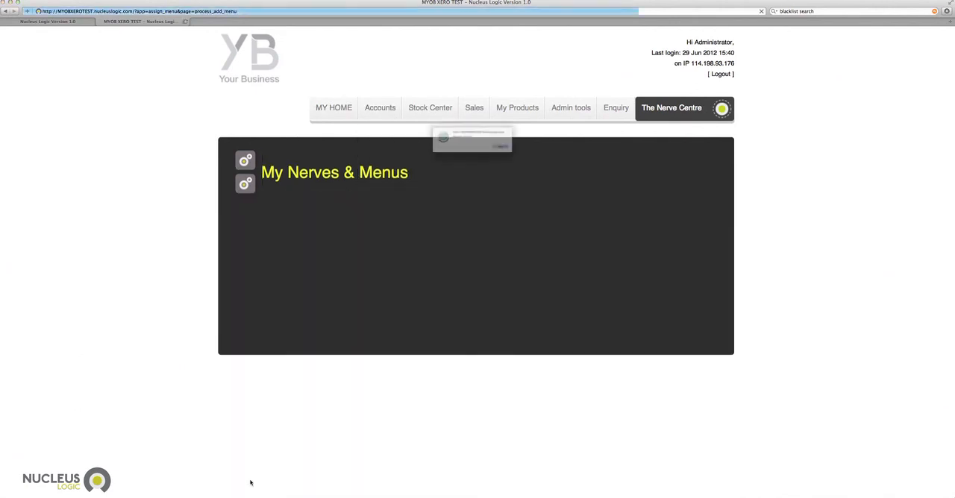
click(527, 156)
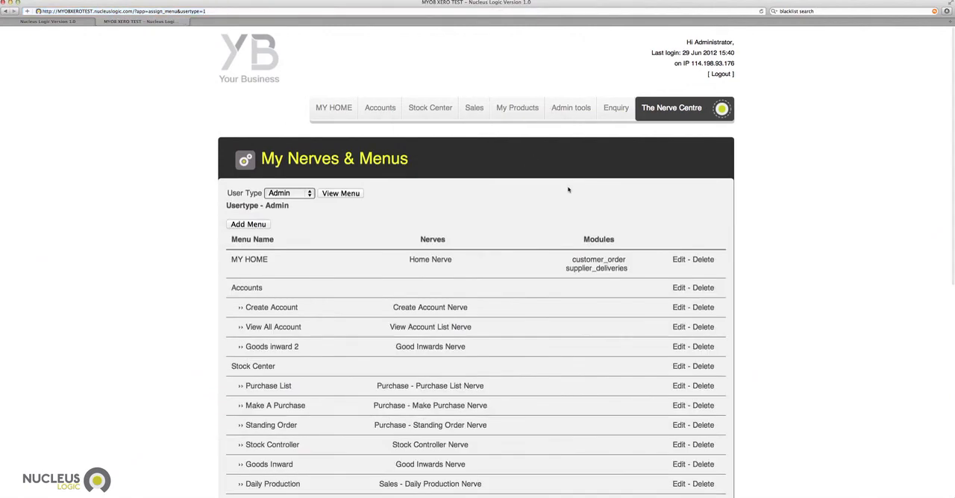
View the Goods inward 2 page under Accounts and return to My Nerves & Menus.
mouse_move(381, 112)
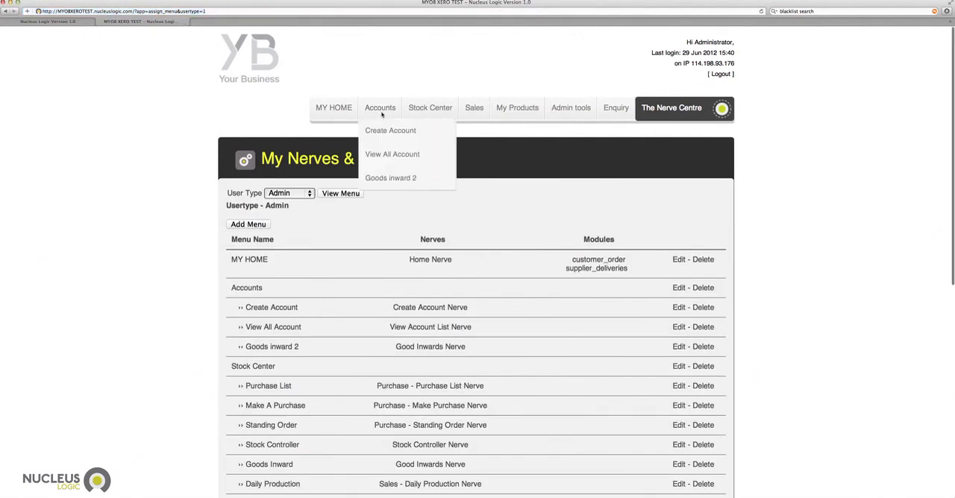
click(384, 179)
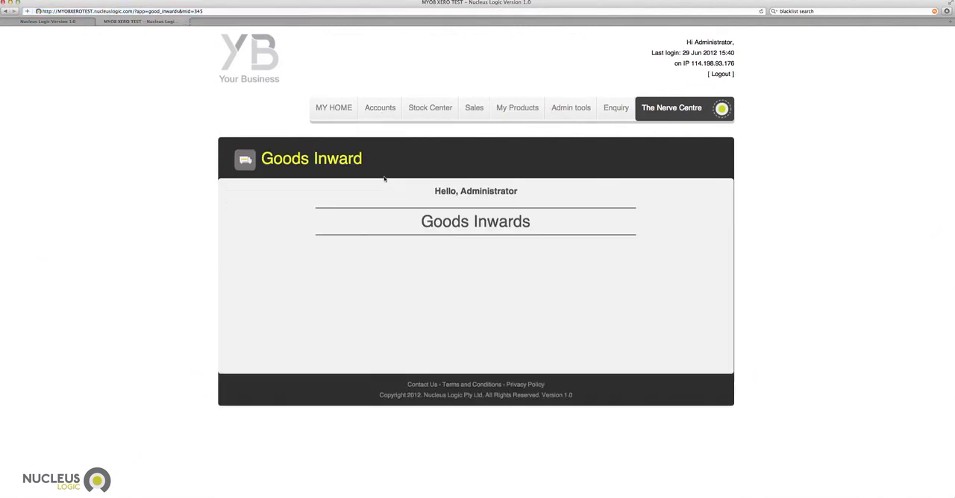
click(576, 133)
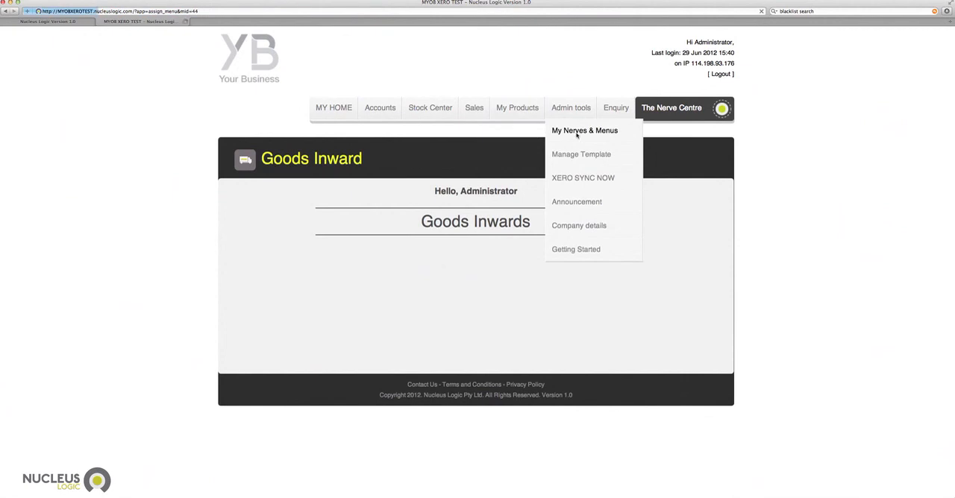
Delete the Goods inward 2 menu from the Admin menu list and check the Accounts navigation menu.
click(352, 194)
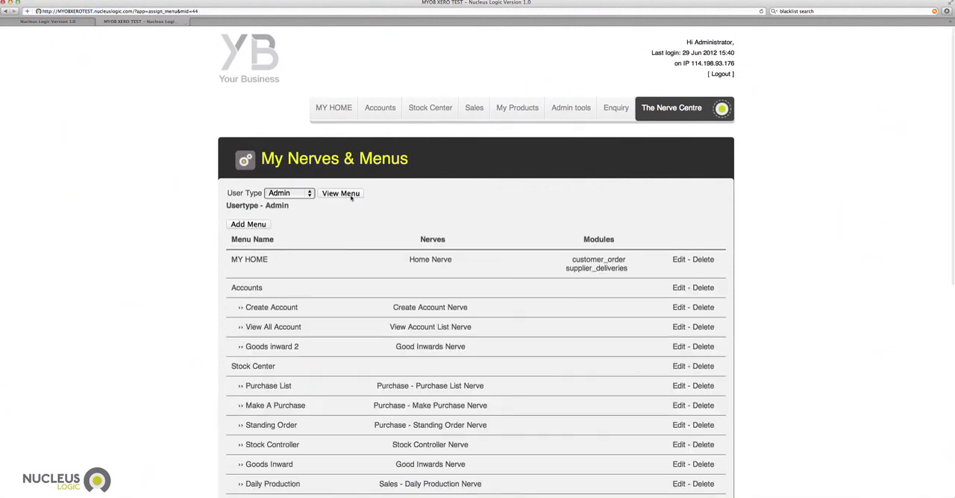
scroll(335, 271, down, 1)
scroll(335, 271, down, 3)
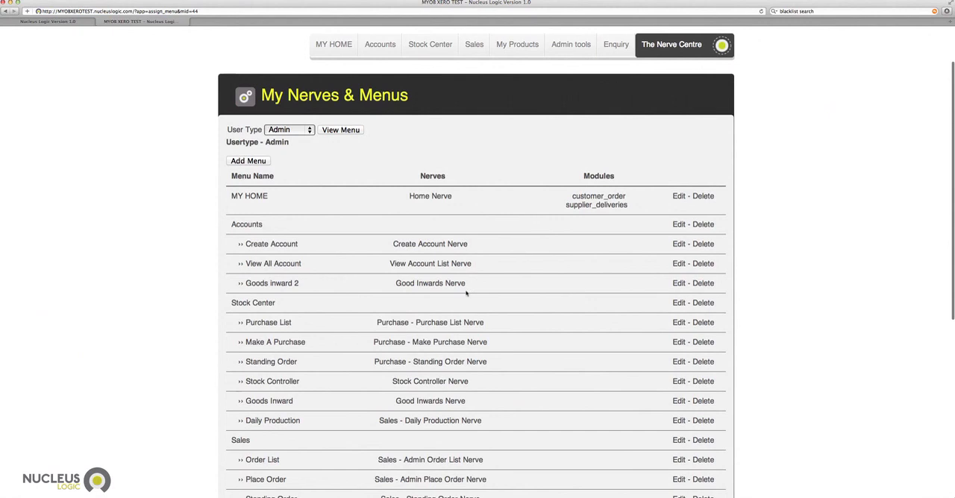
click(703, 284)
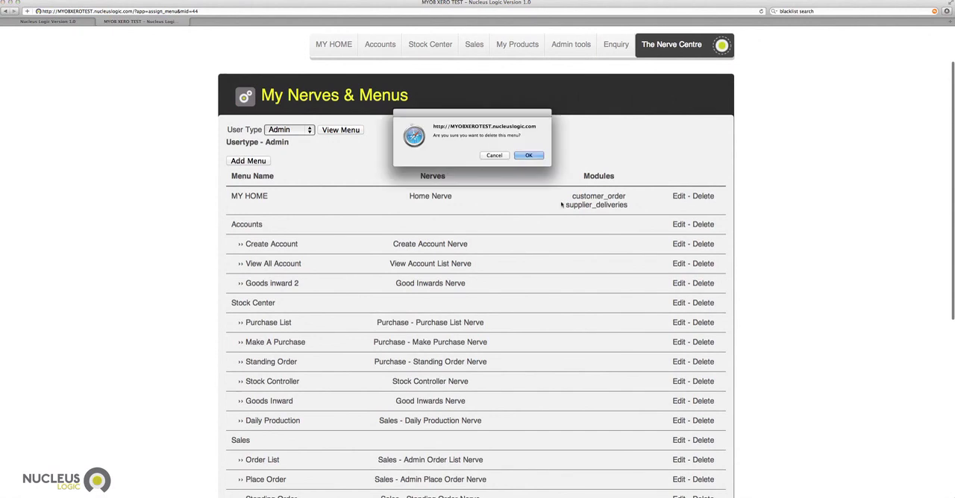
click(528, 155)
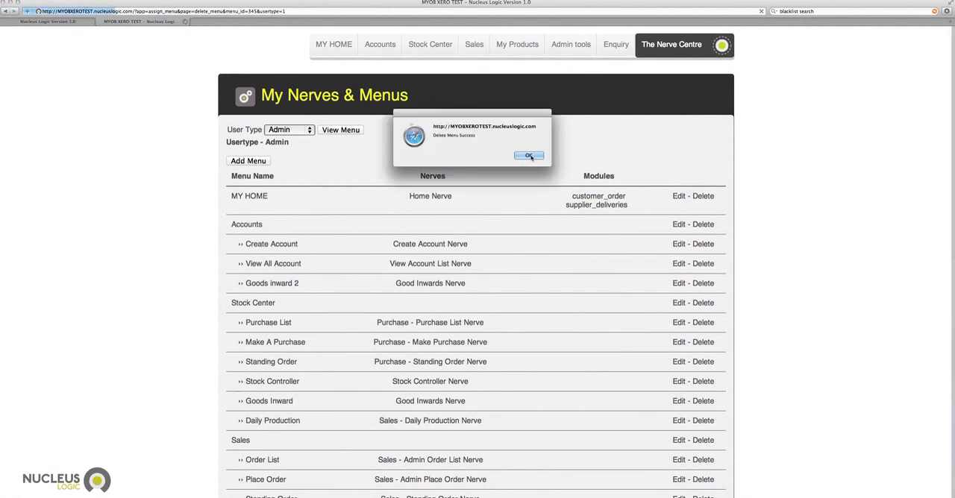
click(531, 156)
mouse_move(380, 112)
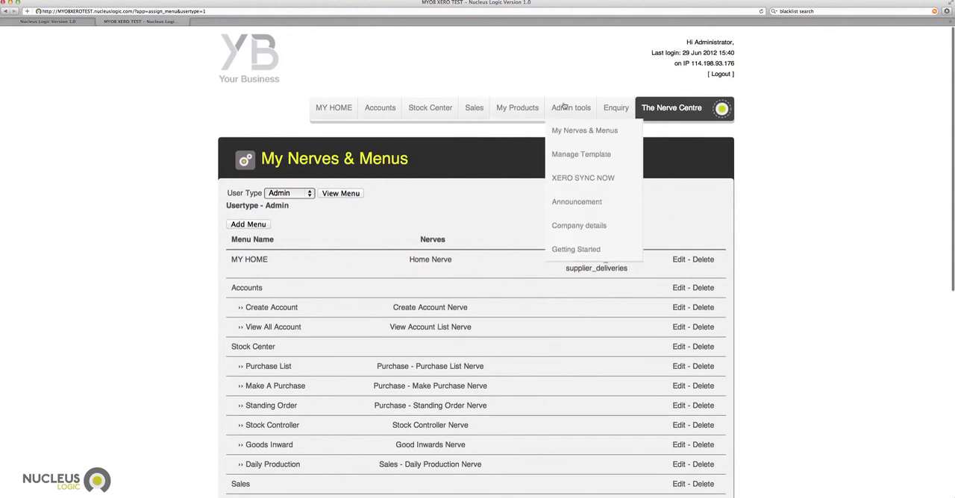
mouse_move(445, 110)
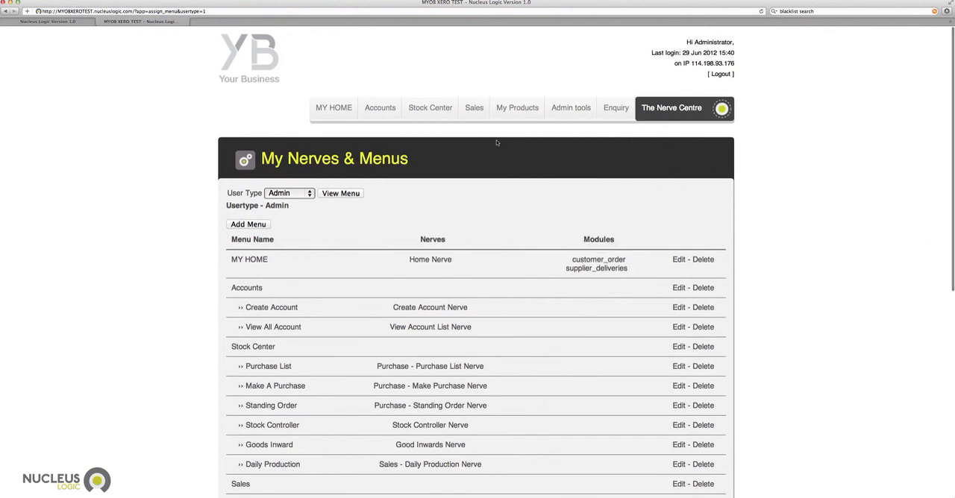